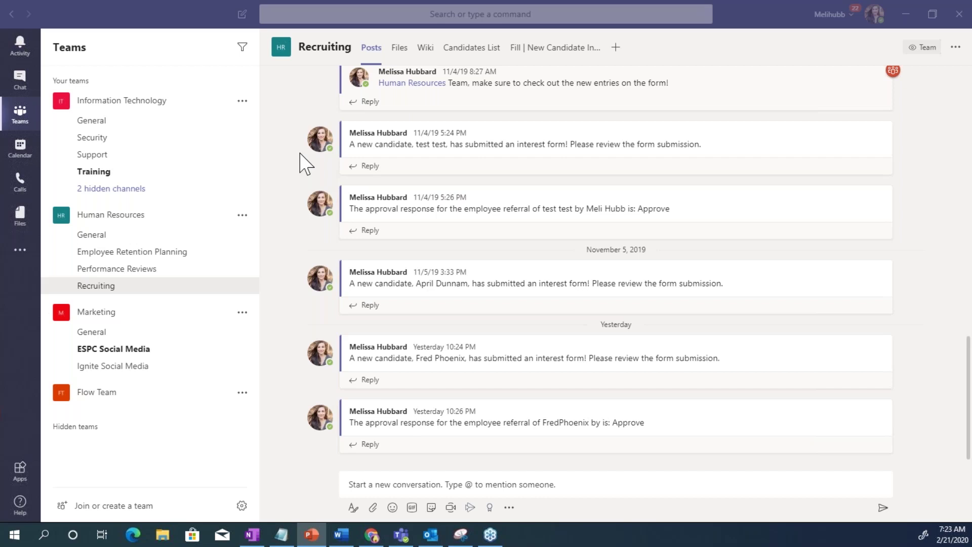
Open the New Candidate Interest Form tab and pick 21 February 2020 as Today's Date
left_click(533, 51)
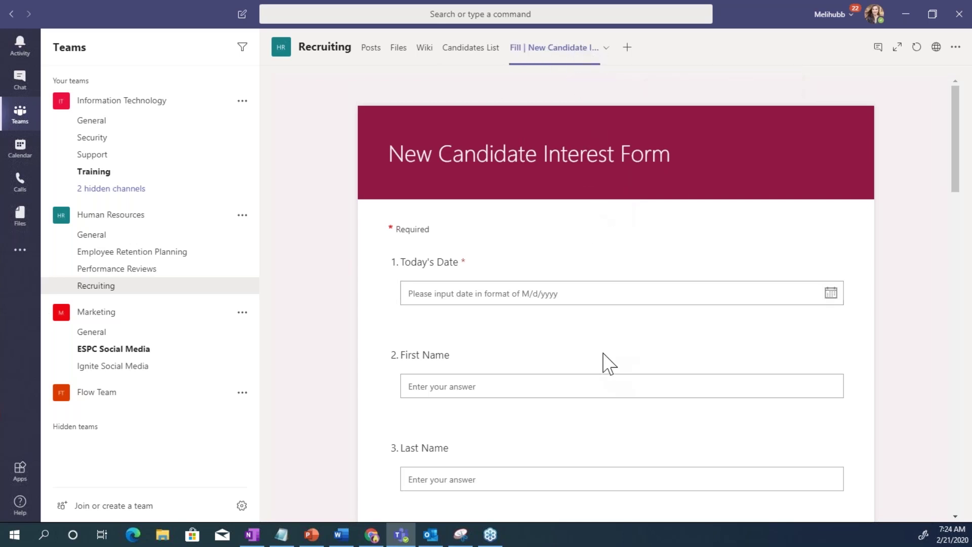
left_click(556, 295)
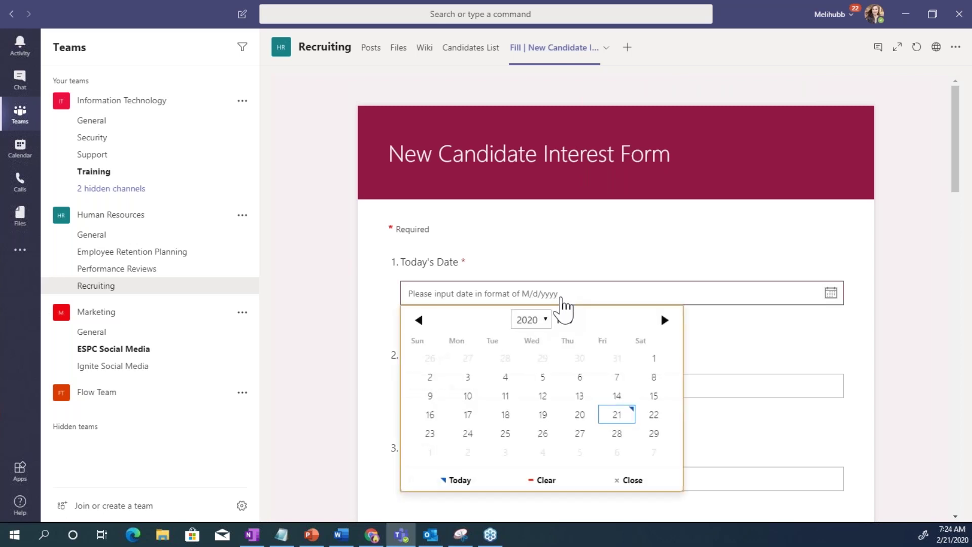
left_click(617, 424)
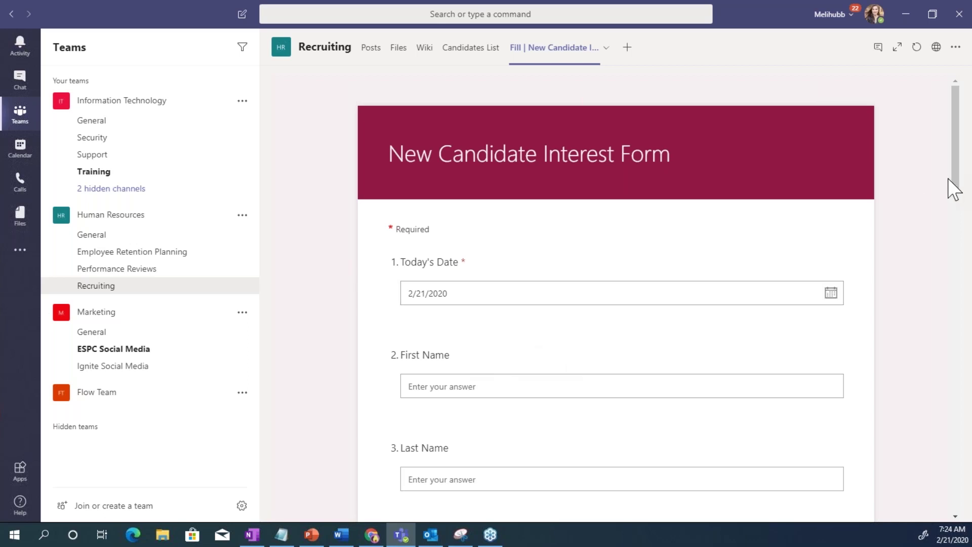
Enter the candidate's first name, last name and e-mail address in the form's fields
left_click_drag(950, 180, 957, 217)
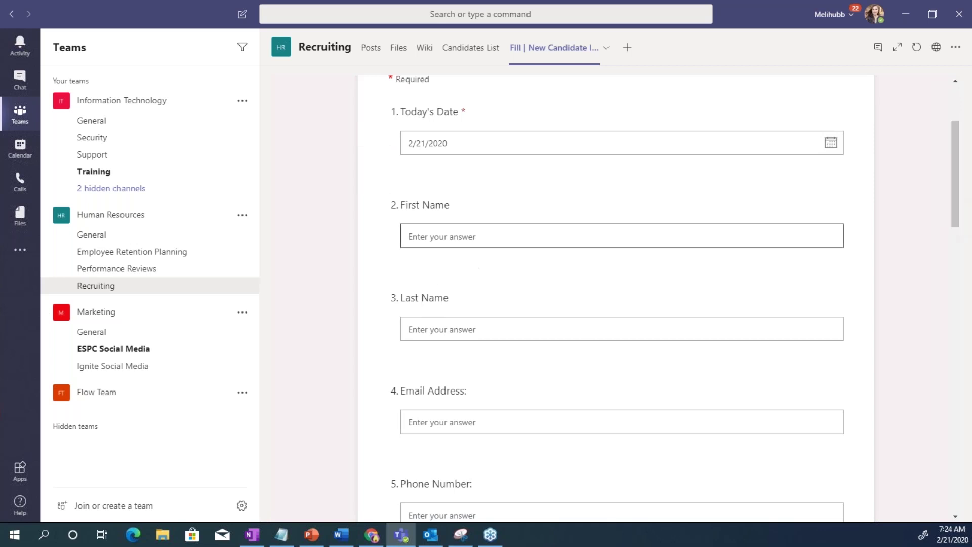
left_click(474, 245)
key("Tab")
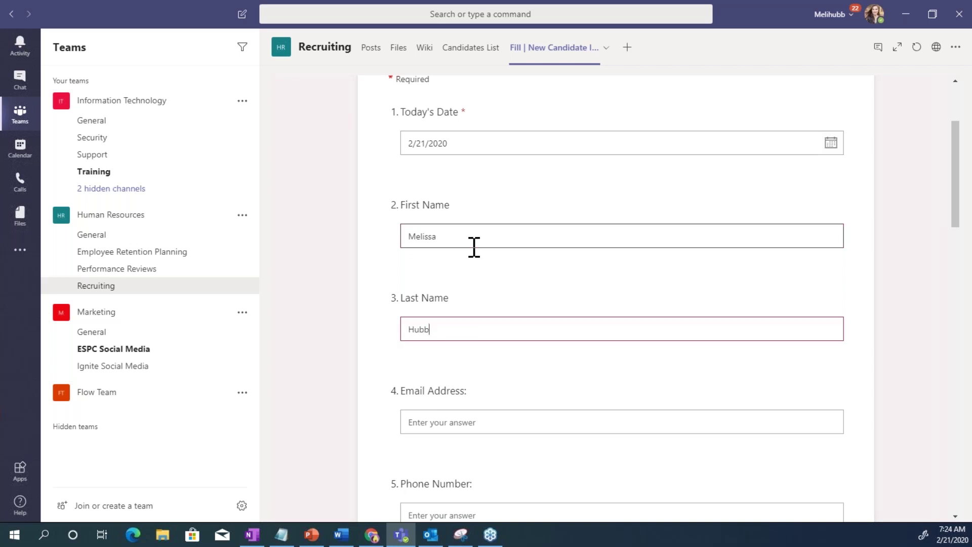
left_click(447, 423)
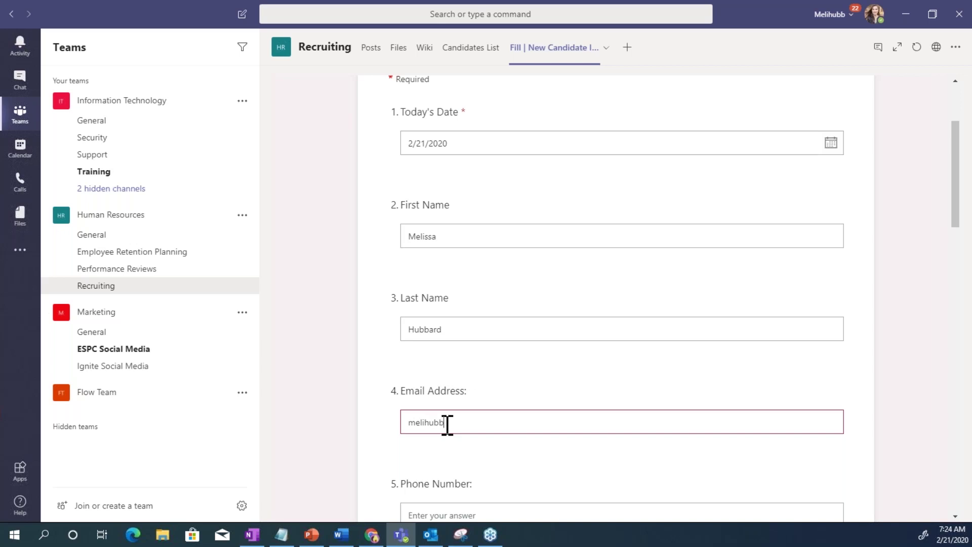
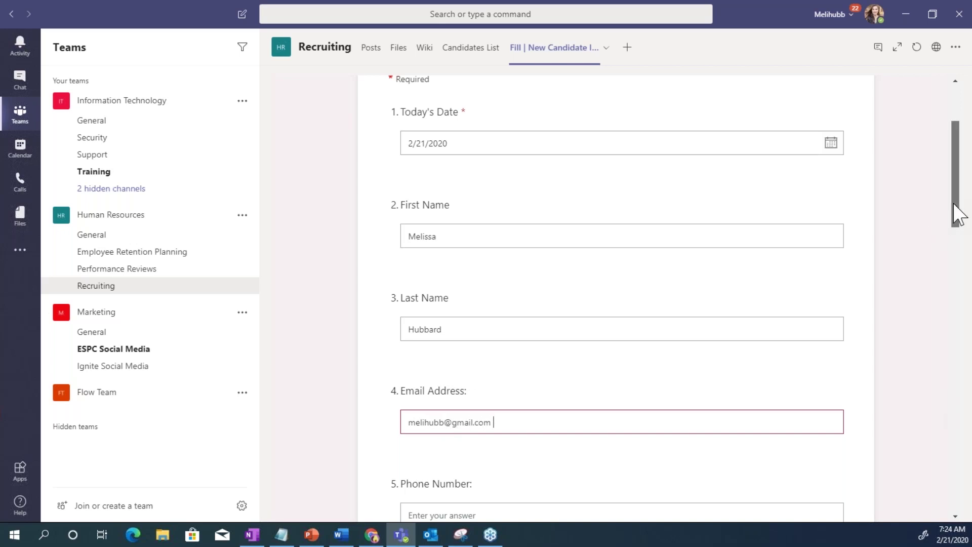
left_click_drag(952, 203, 908, 465)
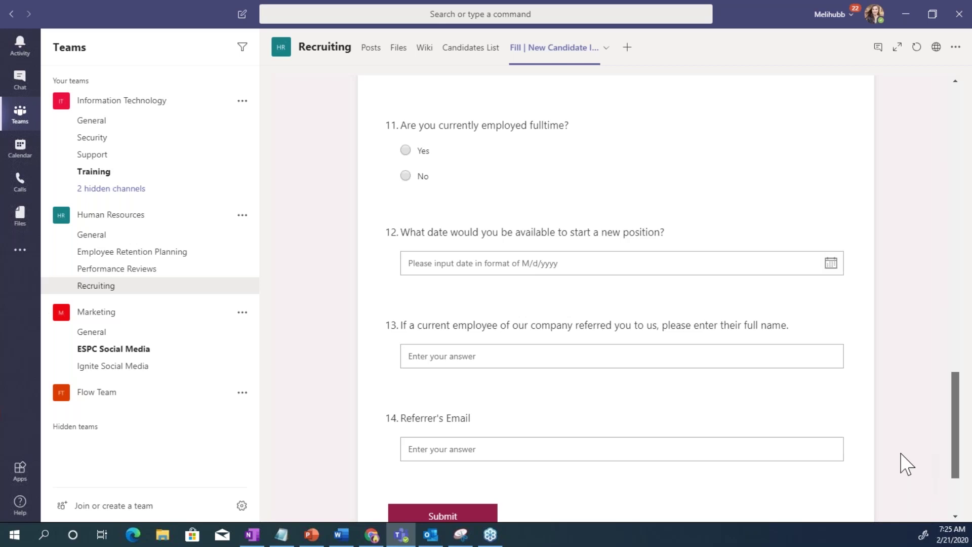
Put the referring employee's full name in question 13 and their e-mail in Referrer's Email
left_click_drag(906, 465, 887, 476)
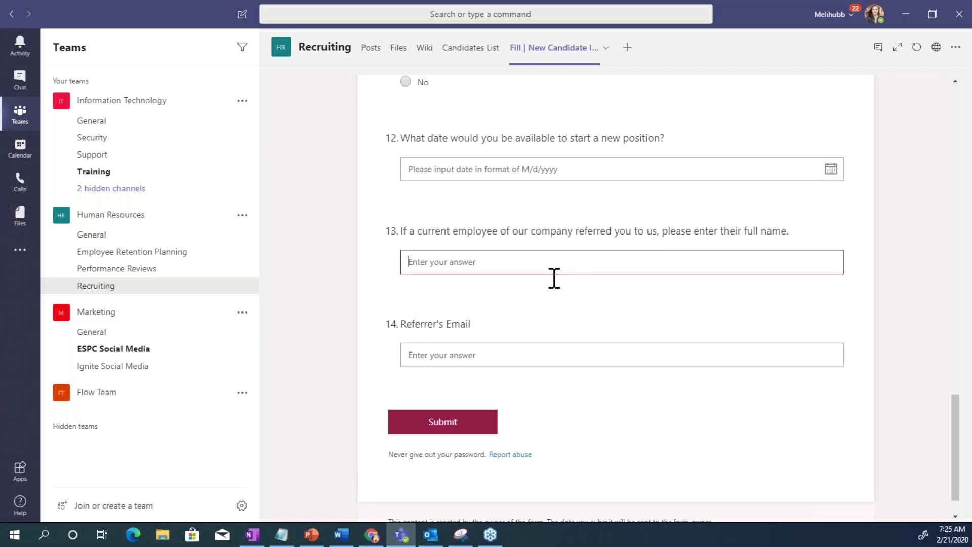
left_click(499, 359)
left_click(488, 255)
left_click(439, 352)
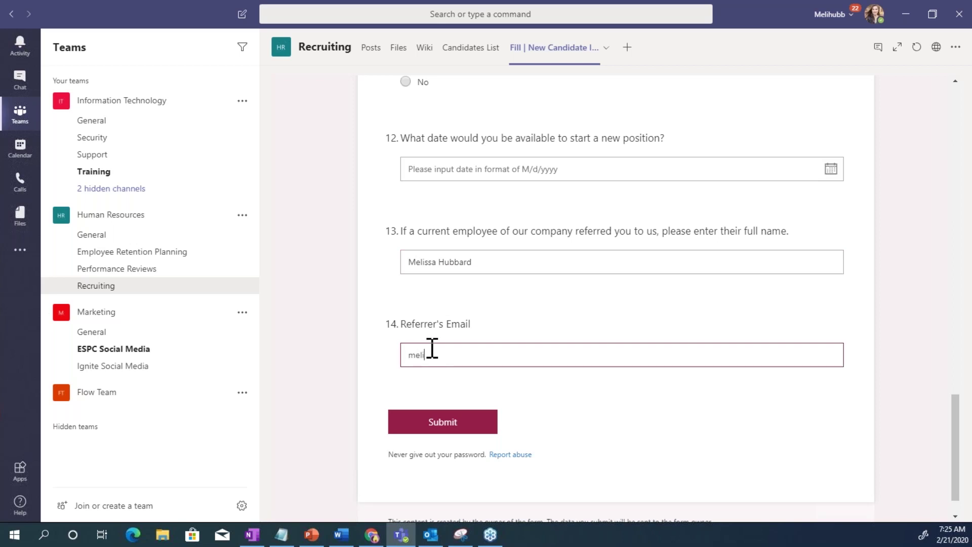
Submit the candidate interest form and switch to the Flow bot chat
left_click(442, 430)
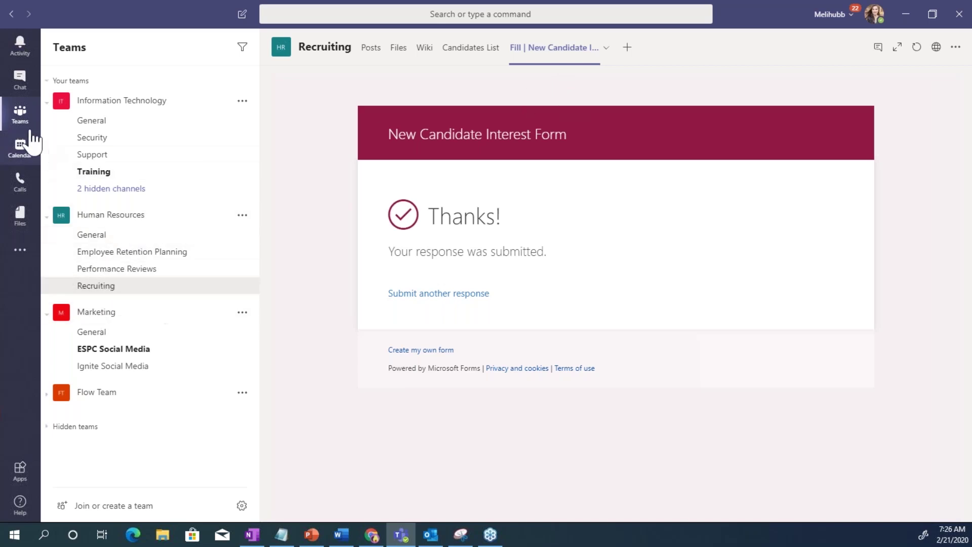
left_click(20, 81)
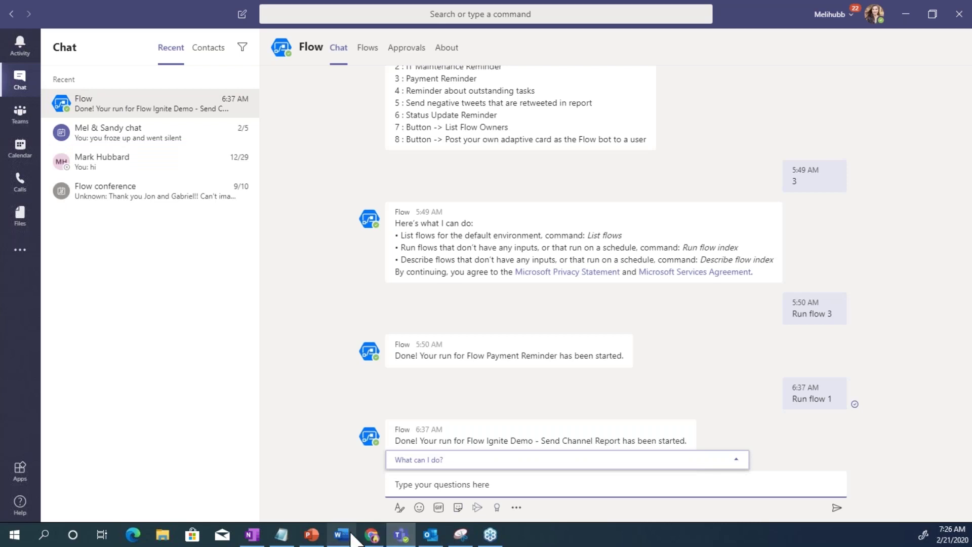
Approve the Employee Referral Approval Request email in Outlook on the web, then return to Teams
left_click(375, 536)
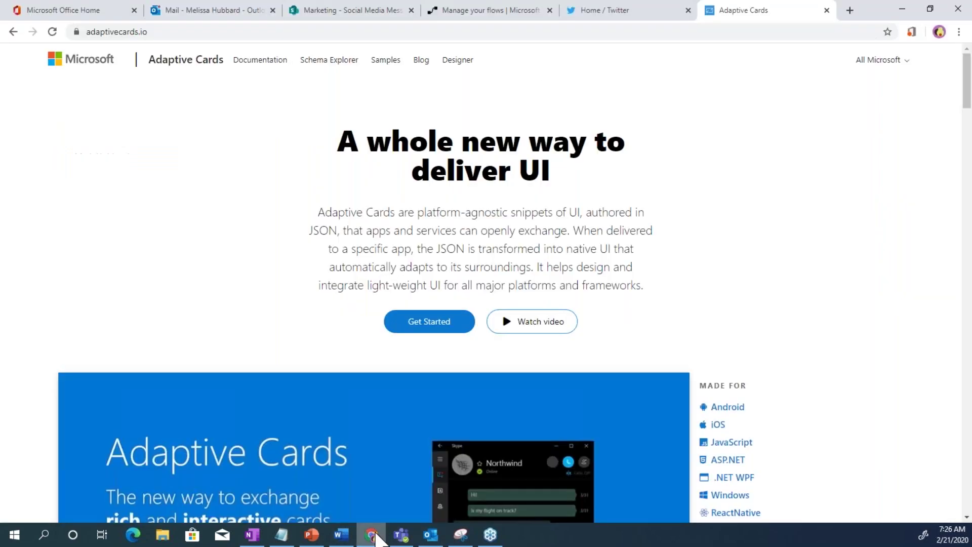
left_click(167, 11)
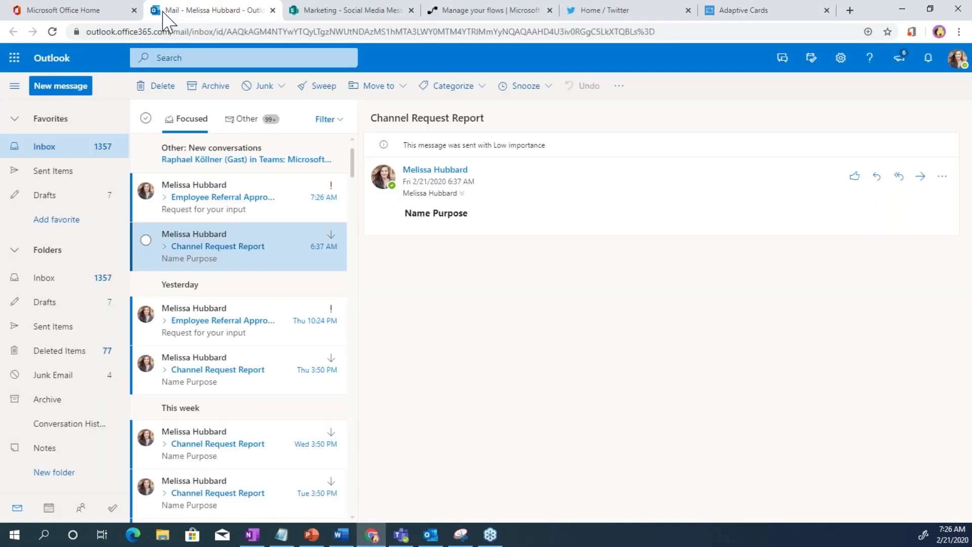
left_click(212, 208)
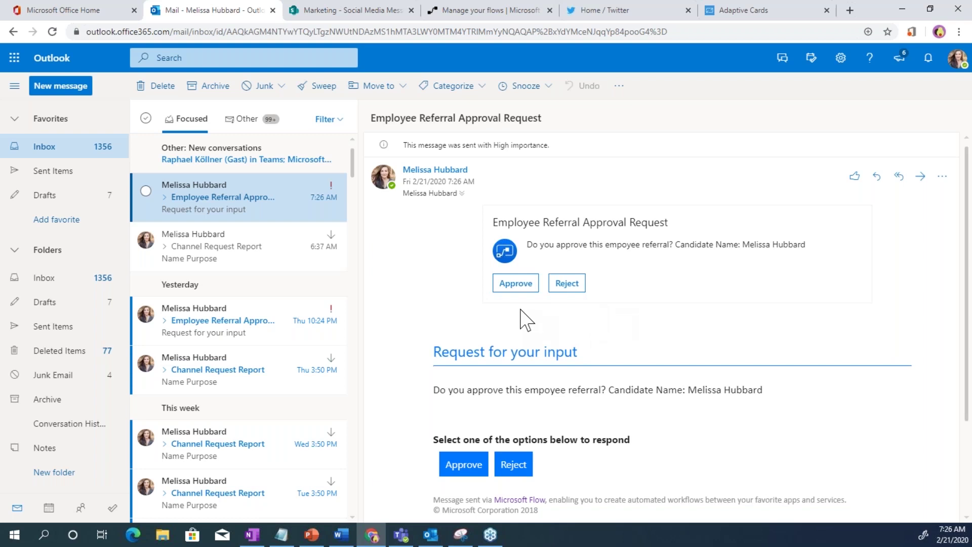
left_click(520, 286)
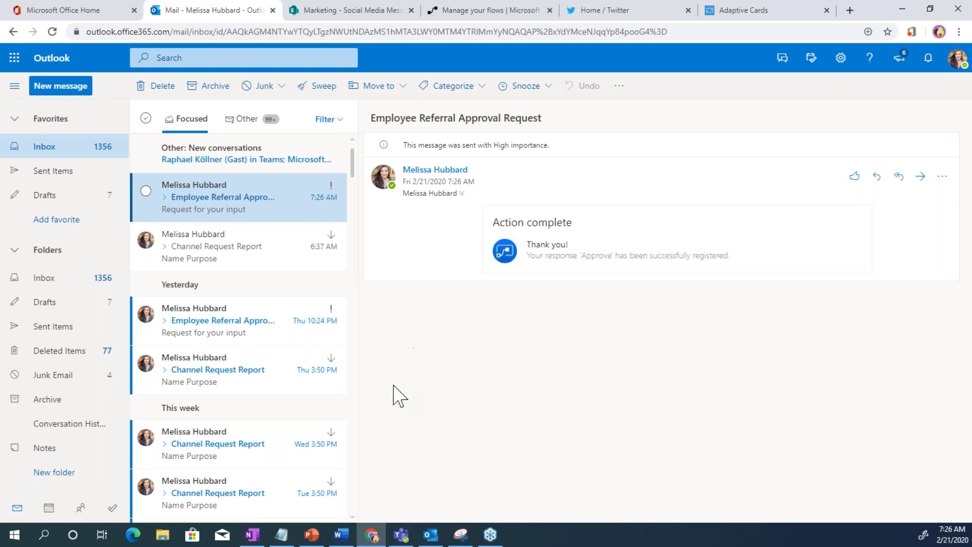
left_click(400, 534)
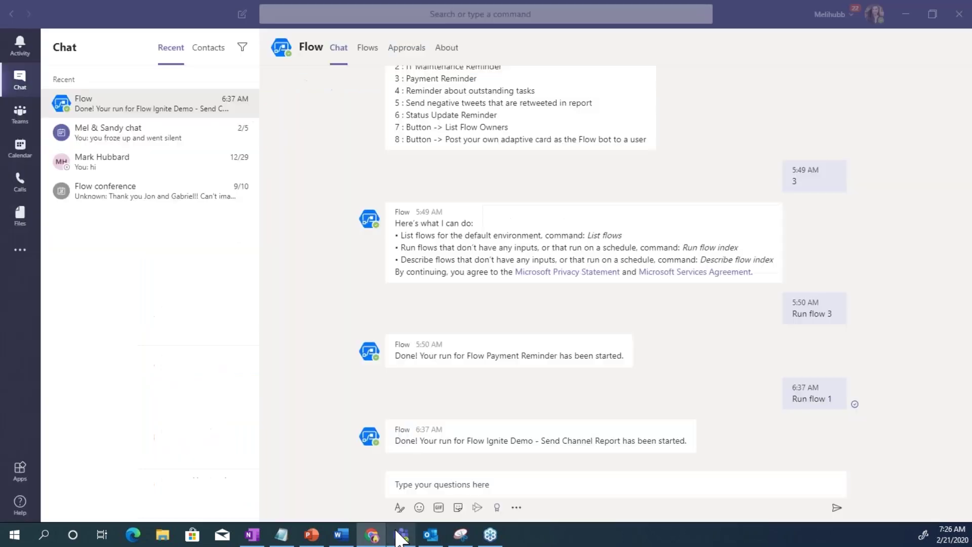
Show the Recruiting channel's Posts with the new-candidate notice and the Approve response
left_click(18, 115)
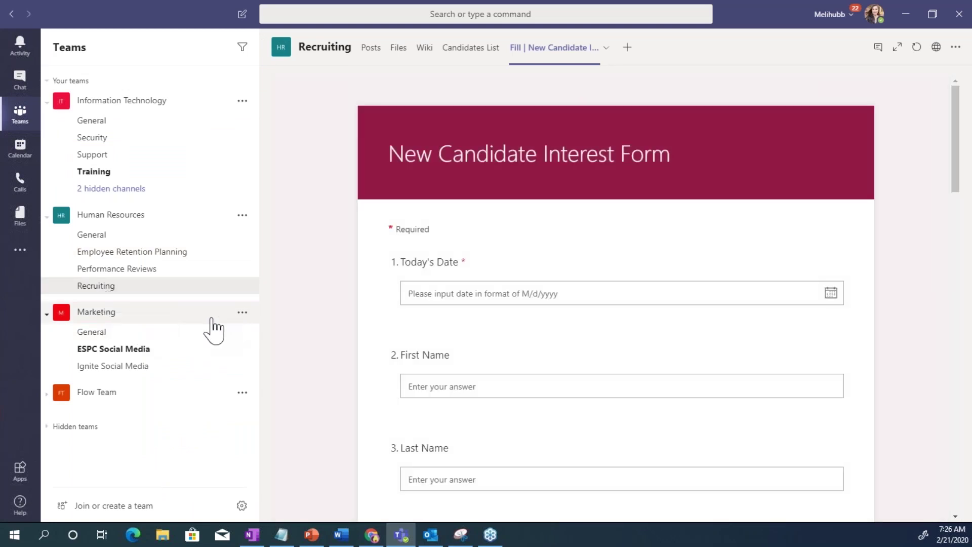
left_click(371, 47)
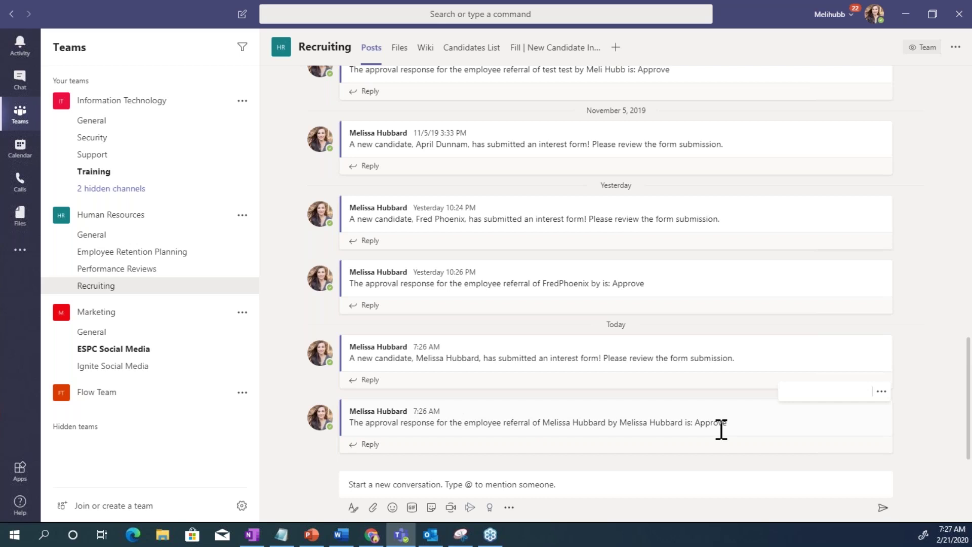
Open the Candidates list, scroll right to Education Level and Position, and minimize Teams
left_click(459, 55)
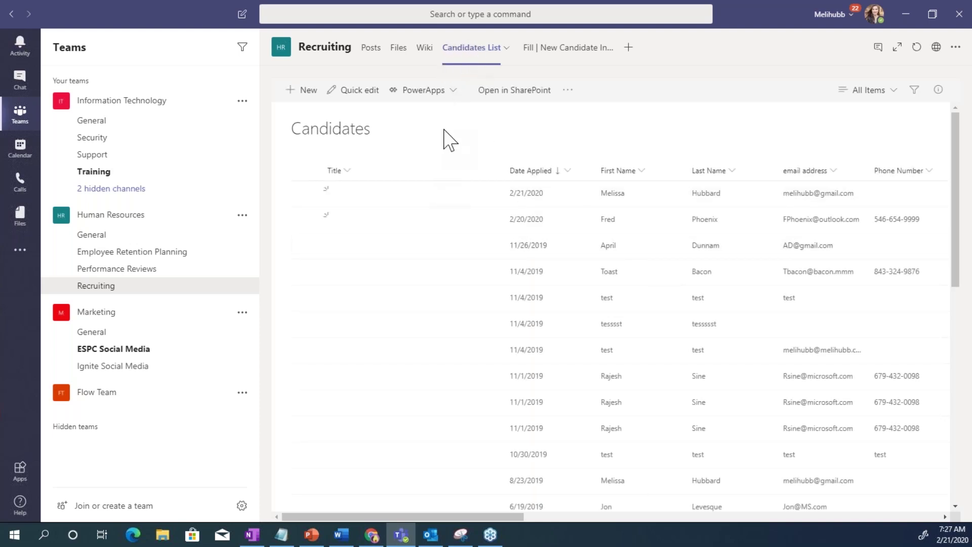
left_click_drag(515, 515, 582, 536)
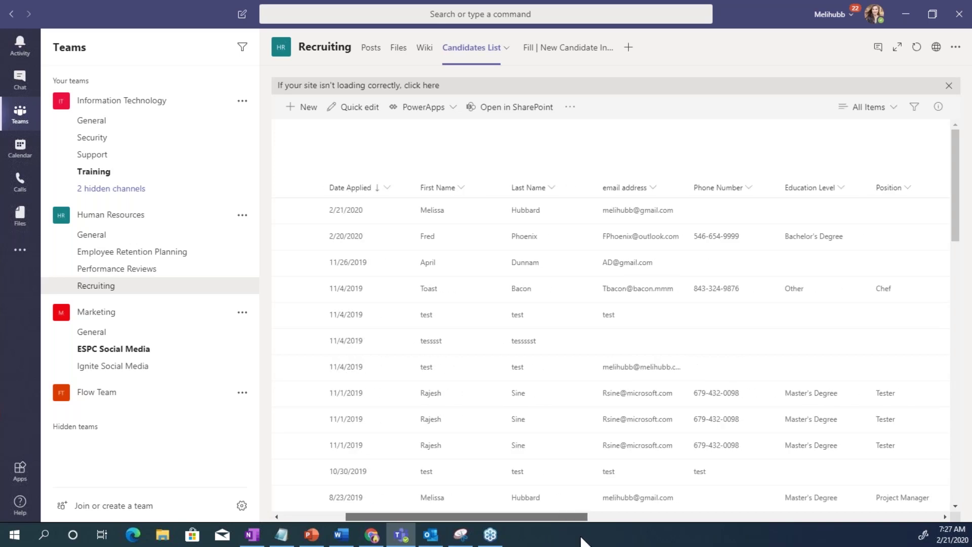
left_click_drag(587, 539, 555, 544)
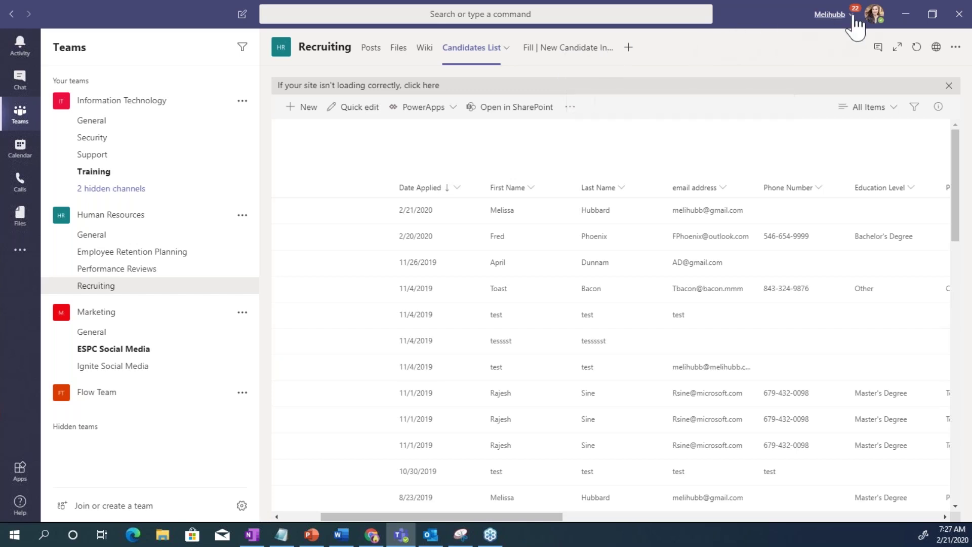
left_click(904, 14)
Open the ESPC demo new-candidate flow's details page from My flows
left_click(516, 15)
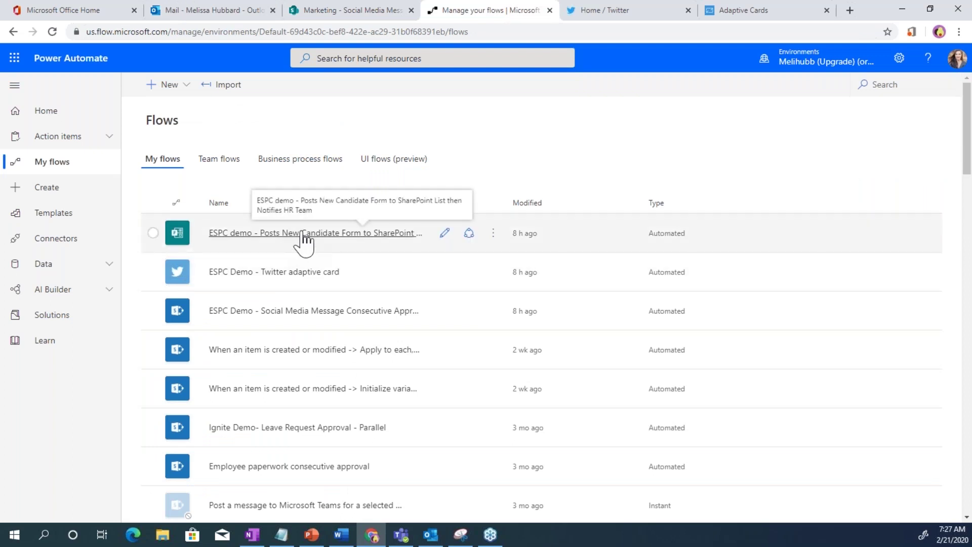
left_click(303, 235)
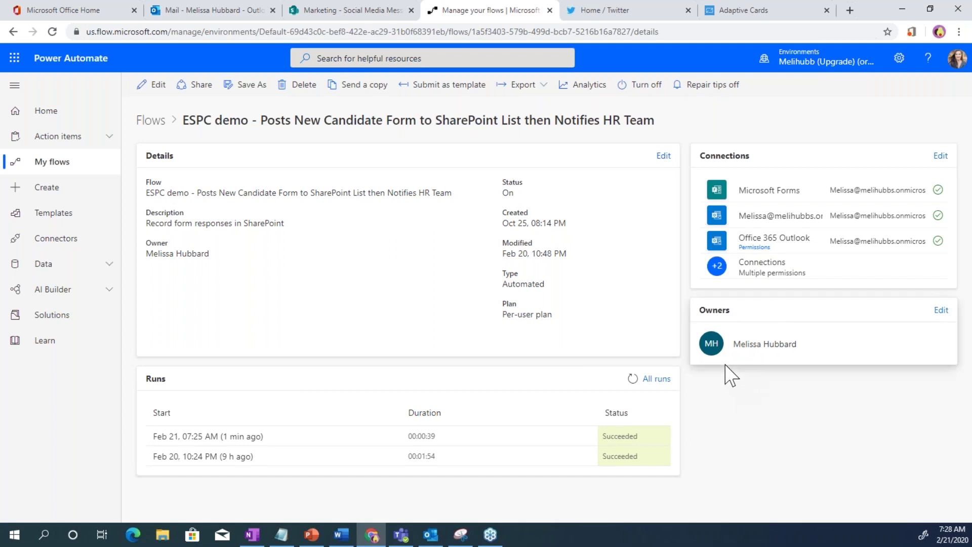
Open the flow for editing and expand its trigger, Apply to each and Create item cards
left_click(152, 87)
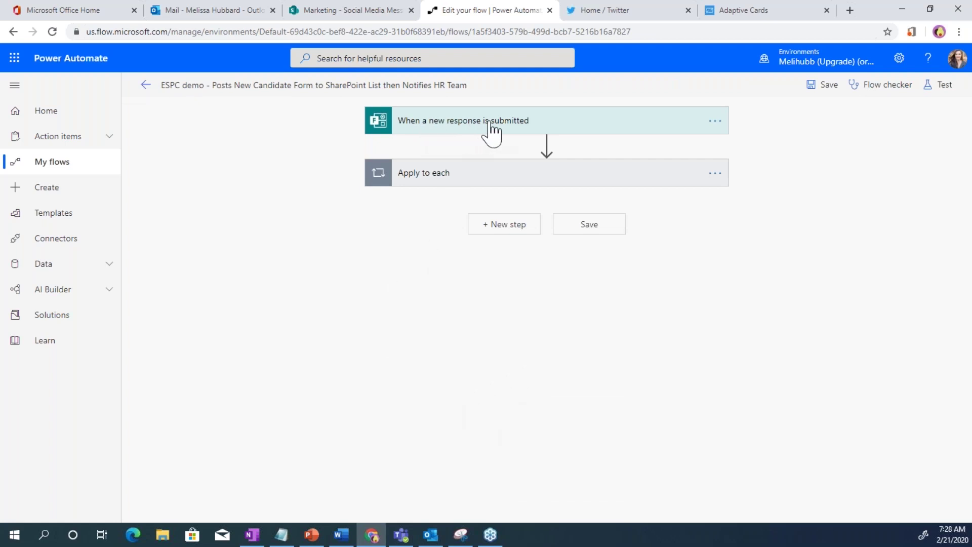
left_click(522, 133)
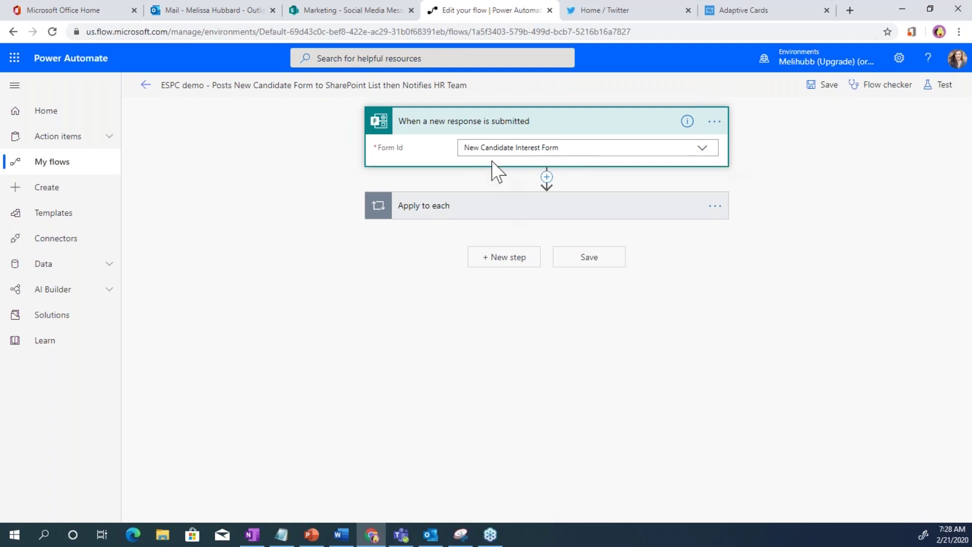
left_click(498, 209)
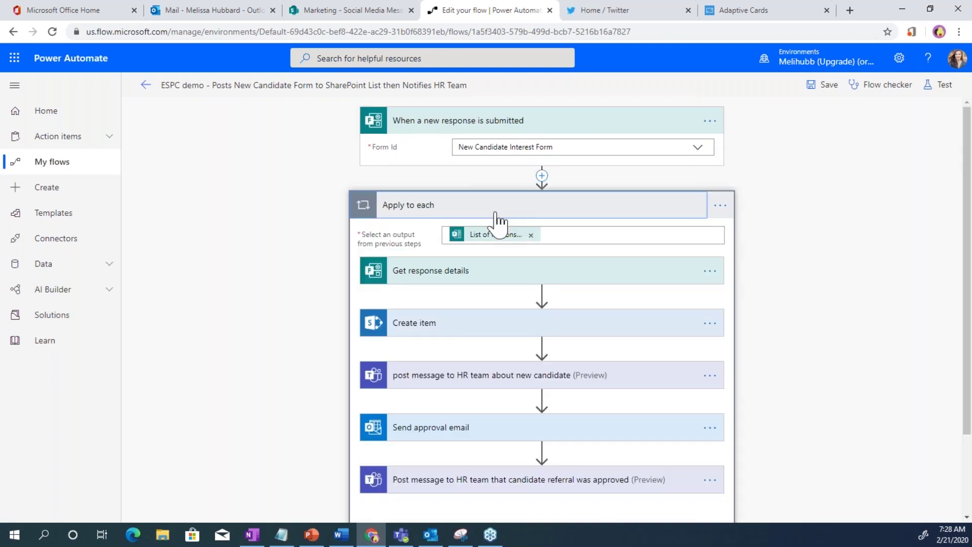
left_click(474, 331)
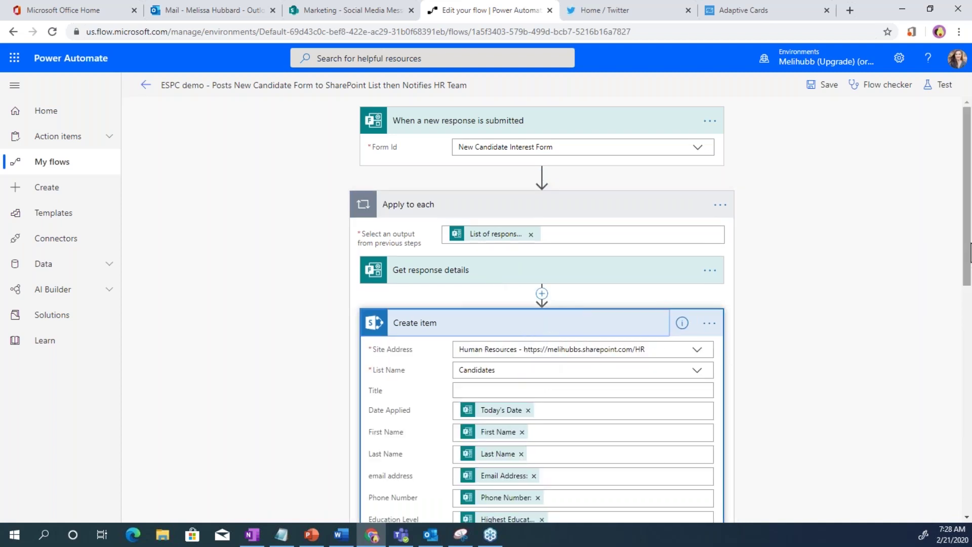
Expand the 'post message to HR team' step showing the Human Resources Recruiting channel post
scroll(816, 314, "down", 5)
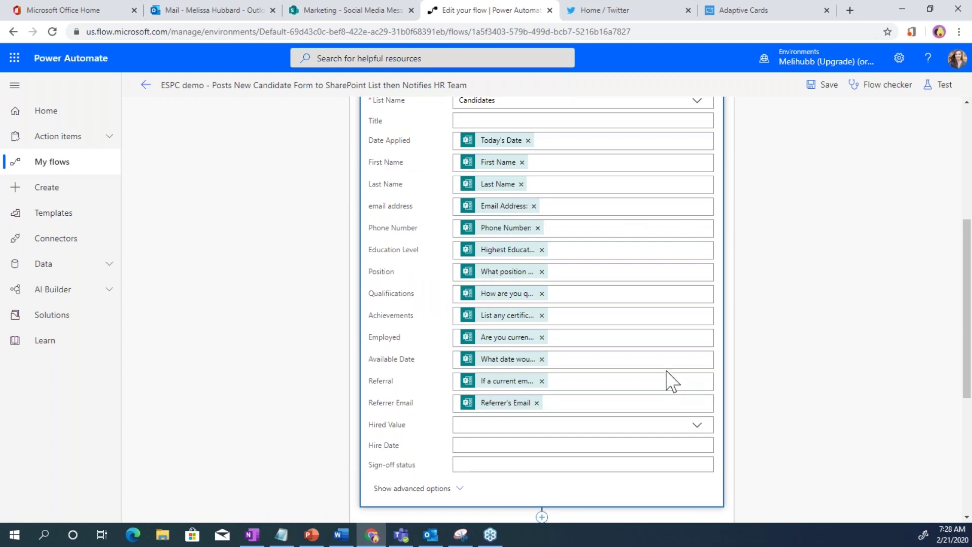
scroll(540, 501, "down", 5)
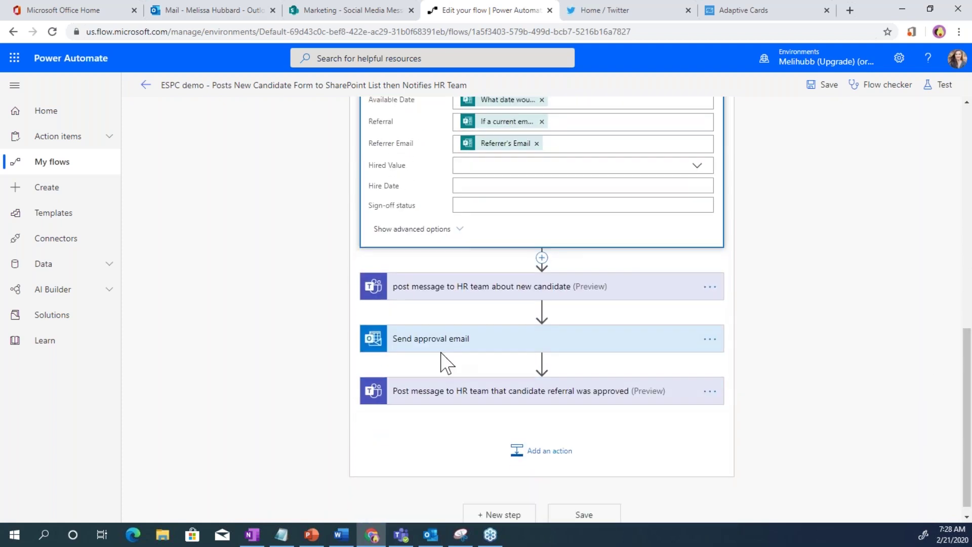
left_click(494, 293)
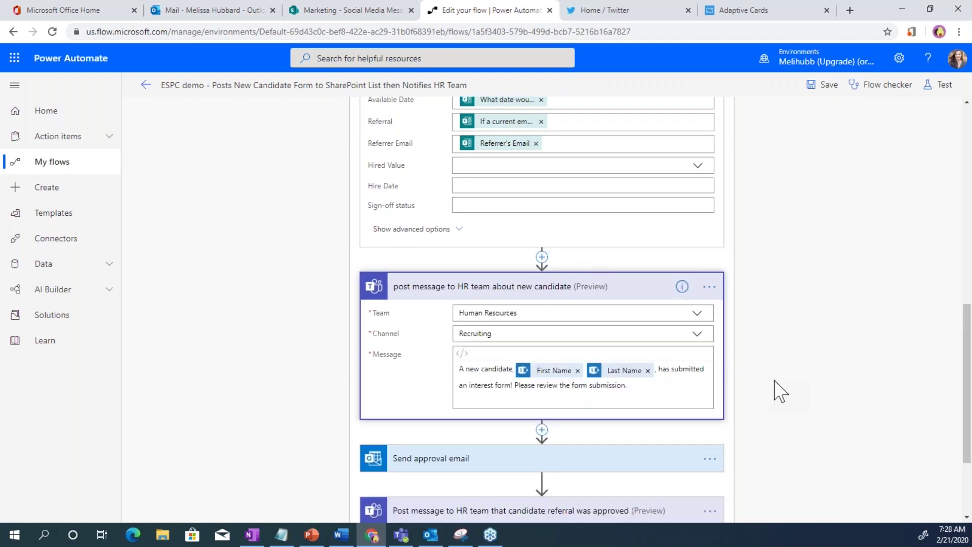
scroll(962, 360, "down", 3)
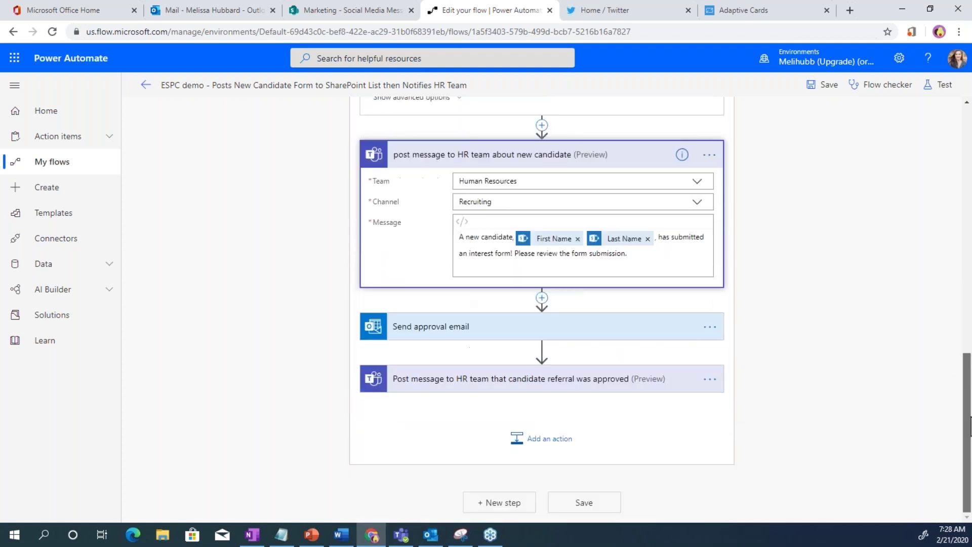
Expand the Send approval email and referral-approved HR team post cards, then scroll back up
left_click(542, 326)
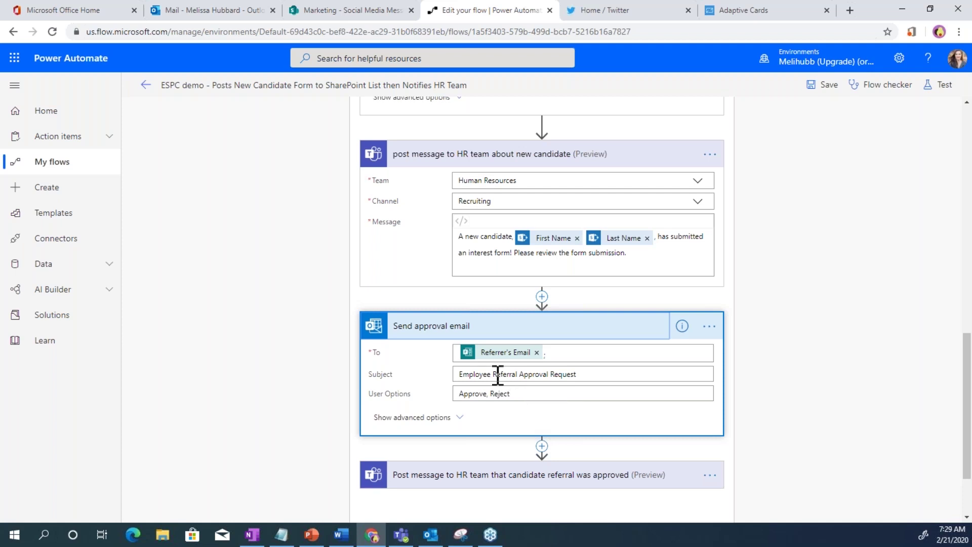
left_click(512, 480)
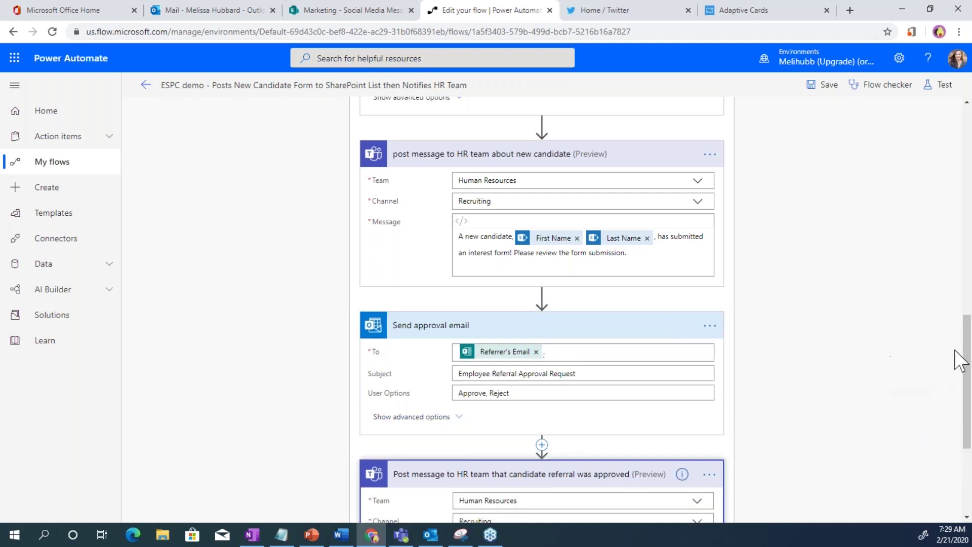
left_click_drag(967, 360, 966, 425)
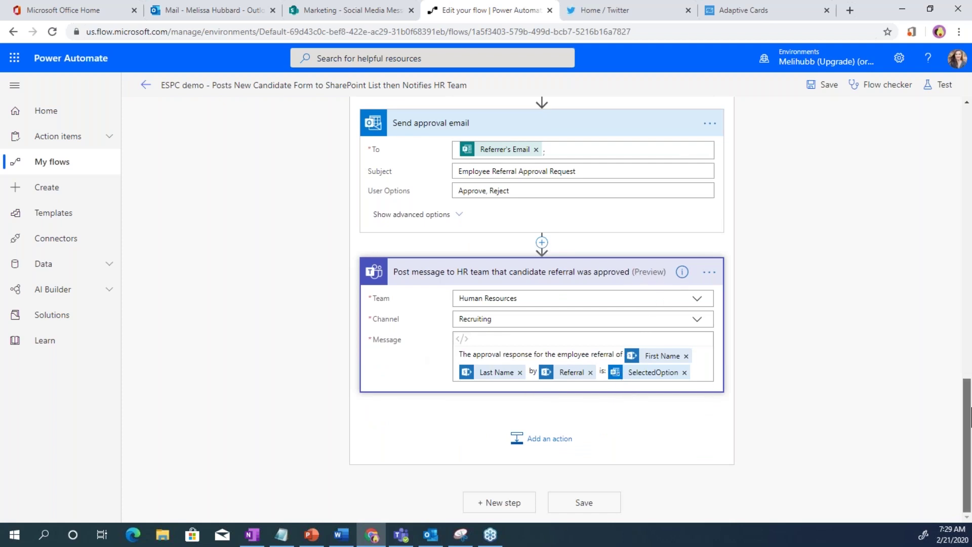
left_click_drag(970, 419, 956, 112)
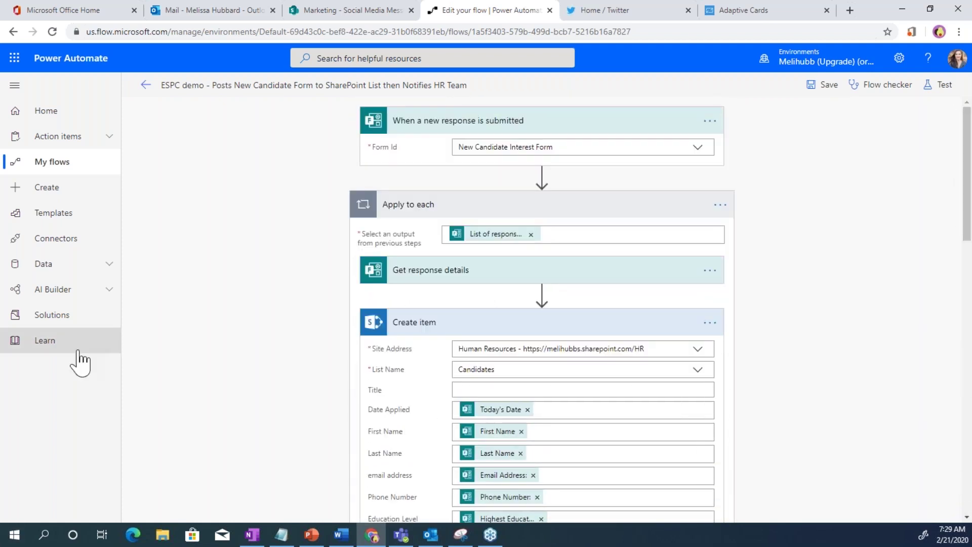
Return to Teams and view the Human Resources Recruiting channel's Posts tab
left_click(401, 539)
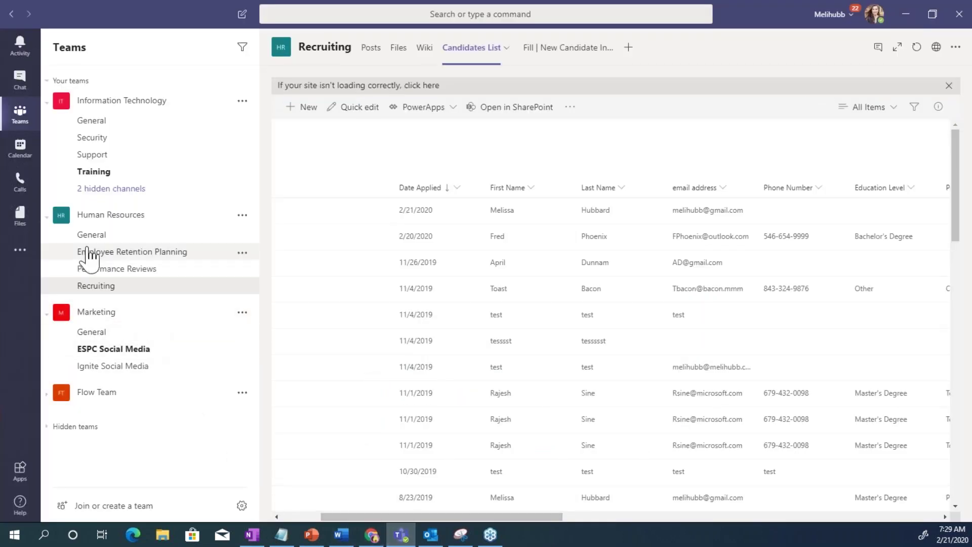
left_click(94, 288)
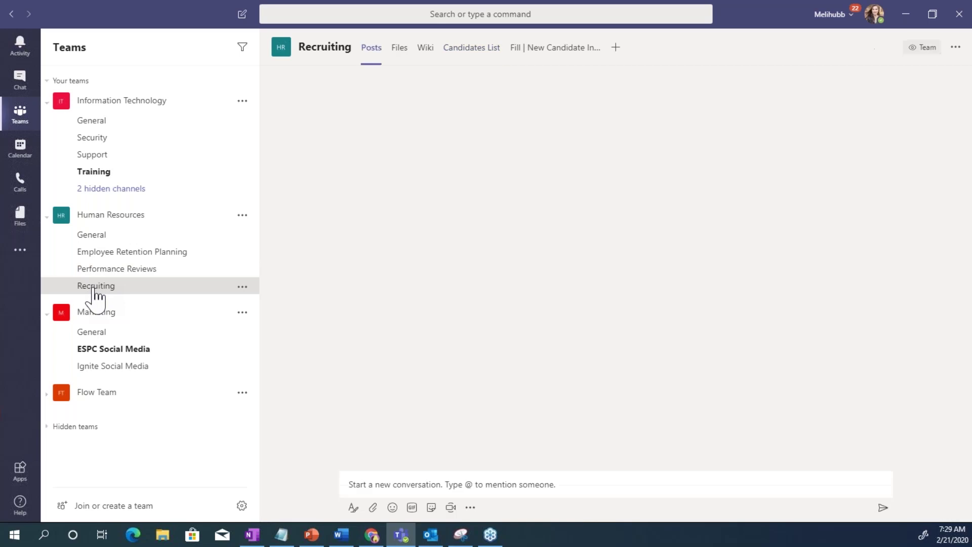